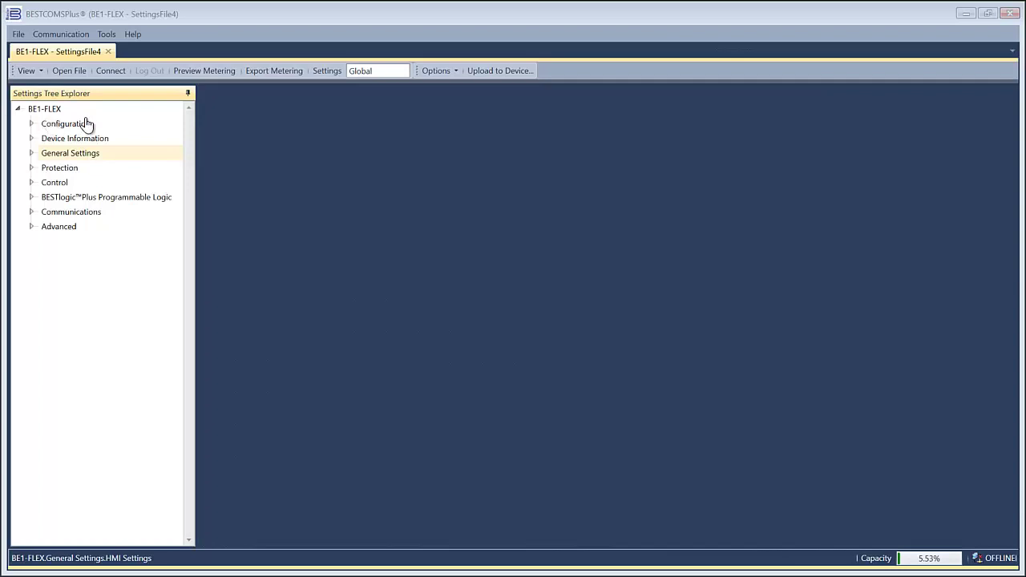
Open the HMI Settings under General Settings and start importing a custom HMI file.
left_click(31, 153)
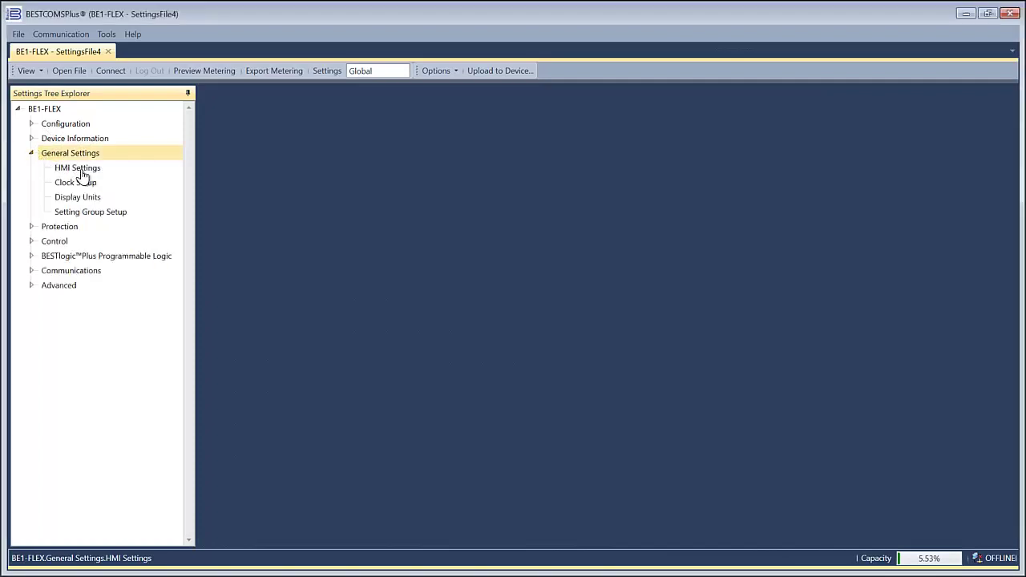
left_click(83, 172)
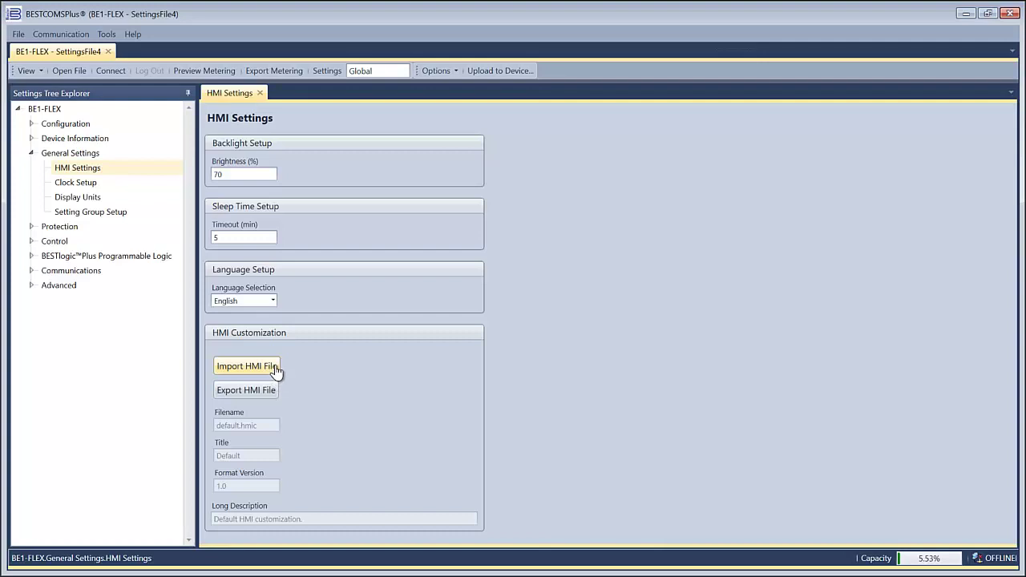
left_click(271, 369)
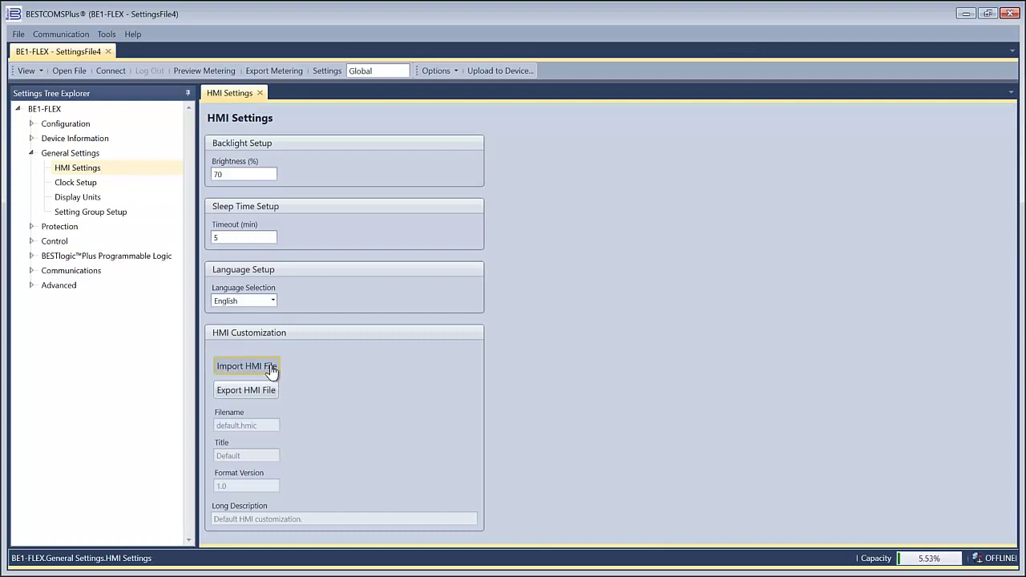
Browse from Basler Electric to the BESTCOMSPlus > HMICLibrary > BE1-FLEX > en folder.
double_click(282, 225)
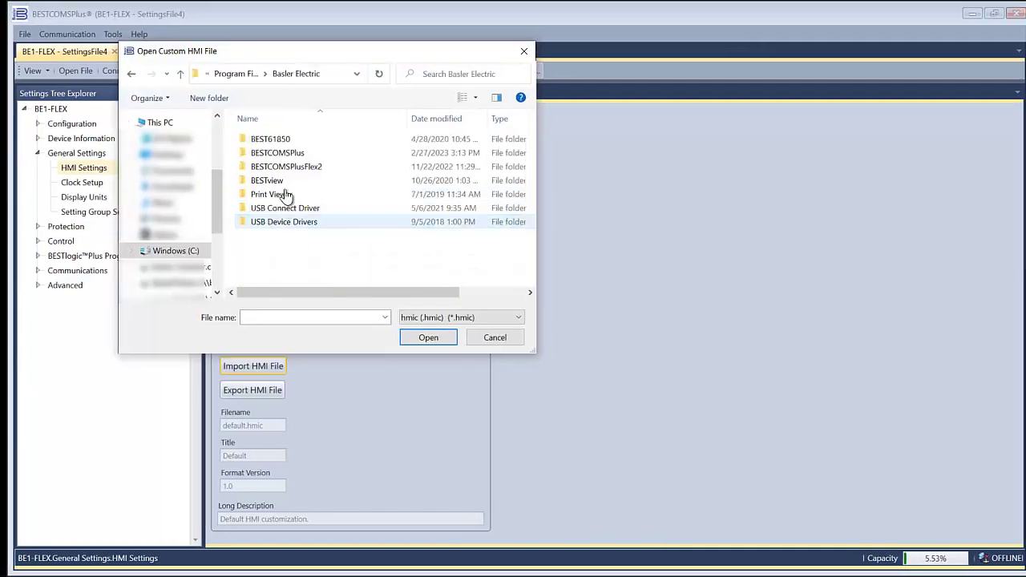
double_click(287, 153)
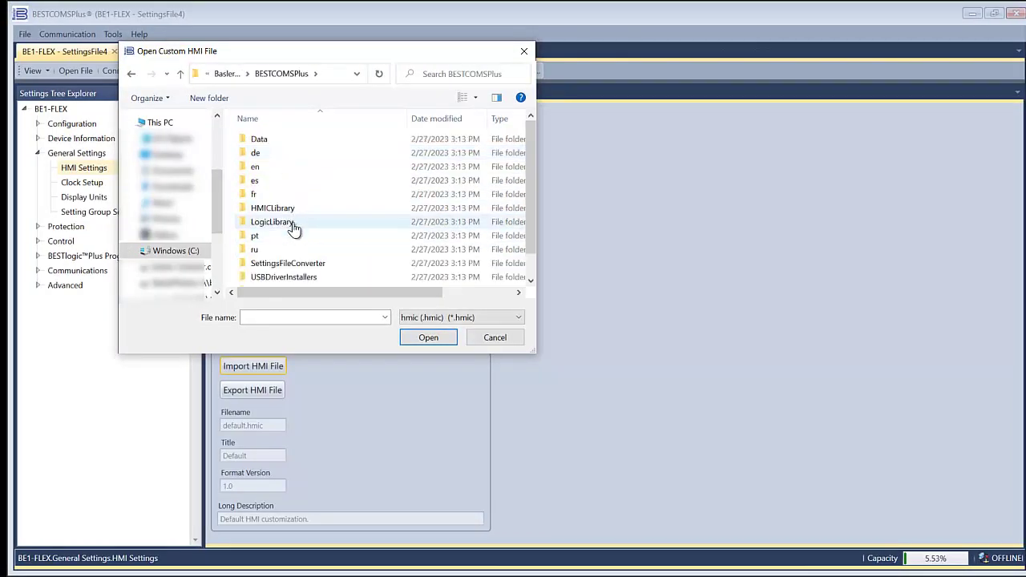
double_click(276, 208)
left_click(288, 143)
double_click(289, 143)
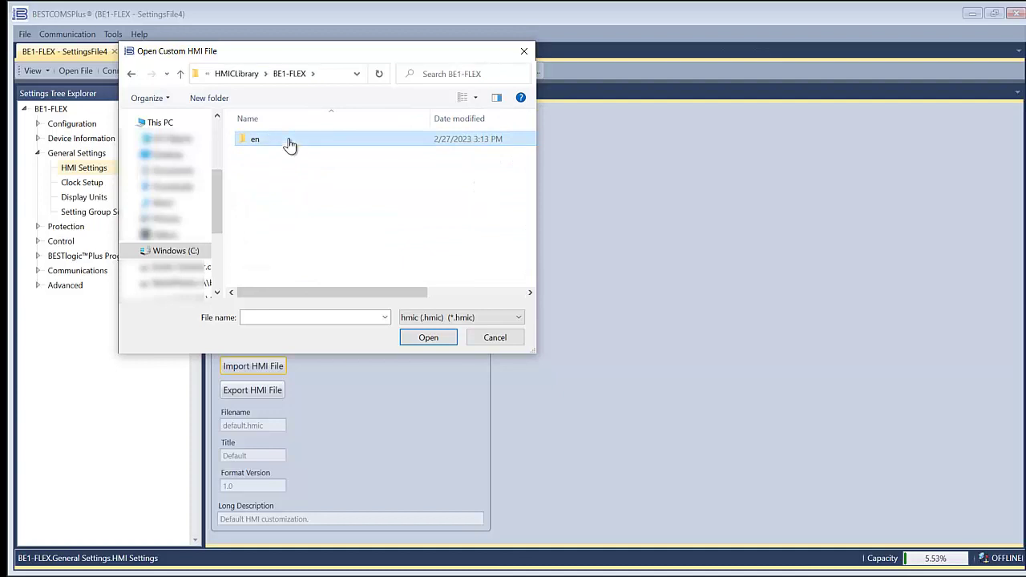
double_click(291, 143)
Import the "Feeder with Breaker Status.hmic" file and view its long description in HMI Customization.
scroll(308, 164, "down", 1)
scroll(307, 182, "up", 1)
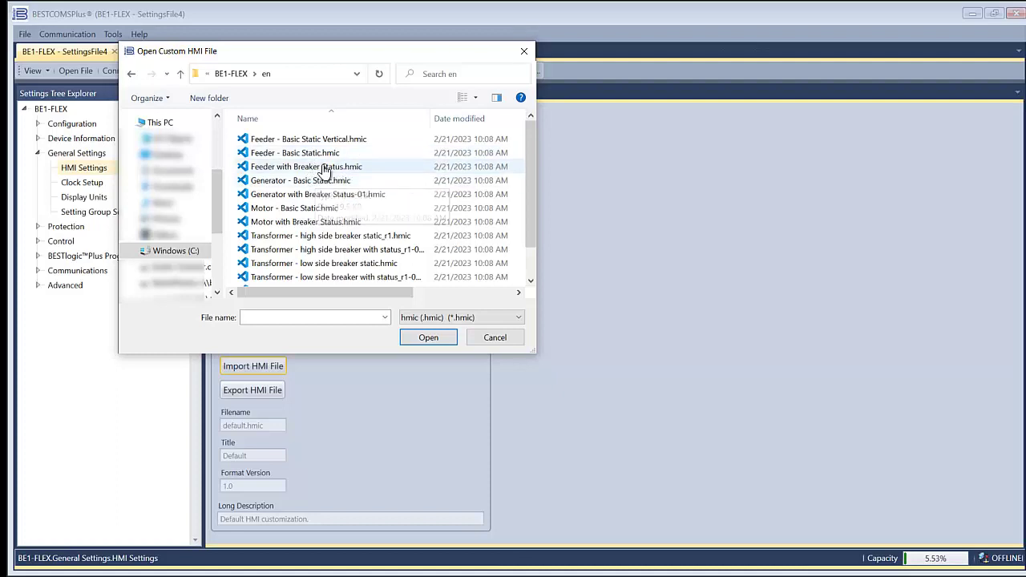
double_click(323, 171)
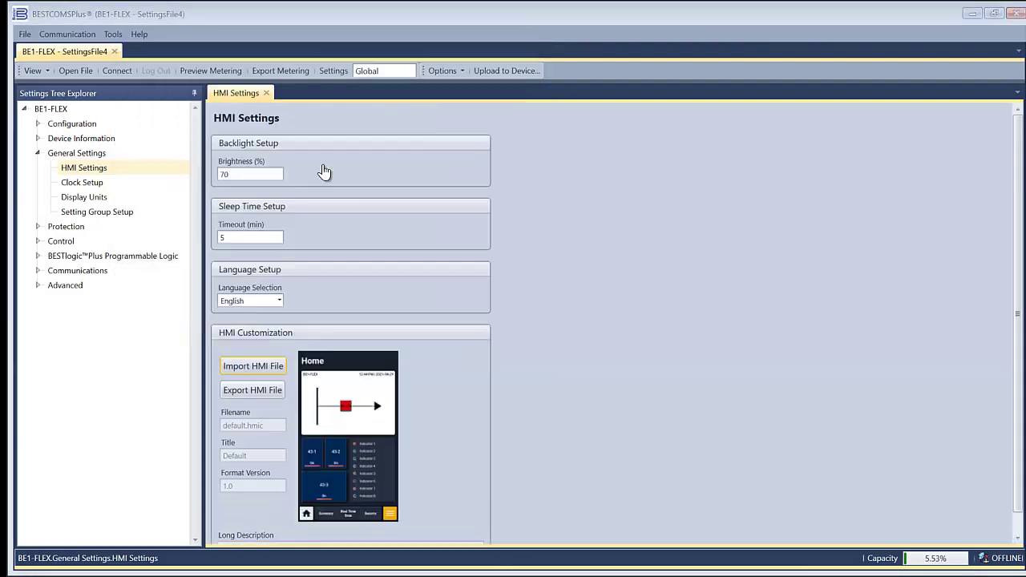
left_click(571, 311)
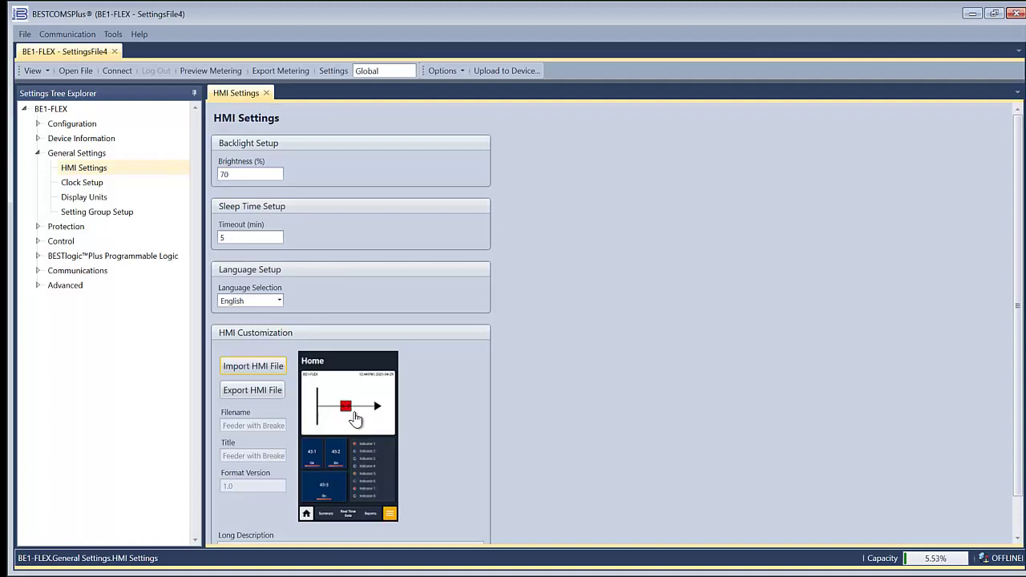
scroll(426, 426, "down", 2)
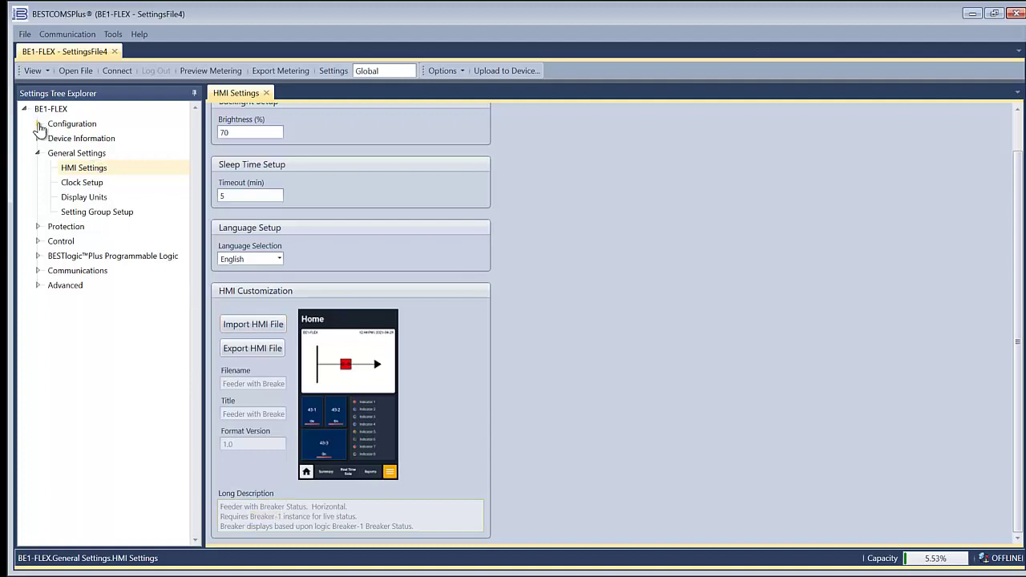
Check the Breaker Summary under Configuration for a Breaker-1 instance, and return to the HMI Settings.
left_click(39, 124)
left_click(86, 202)
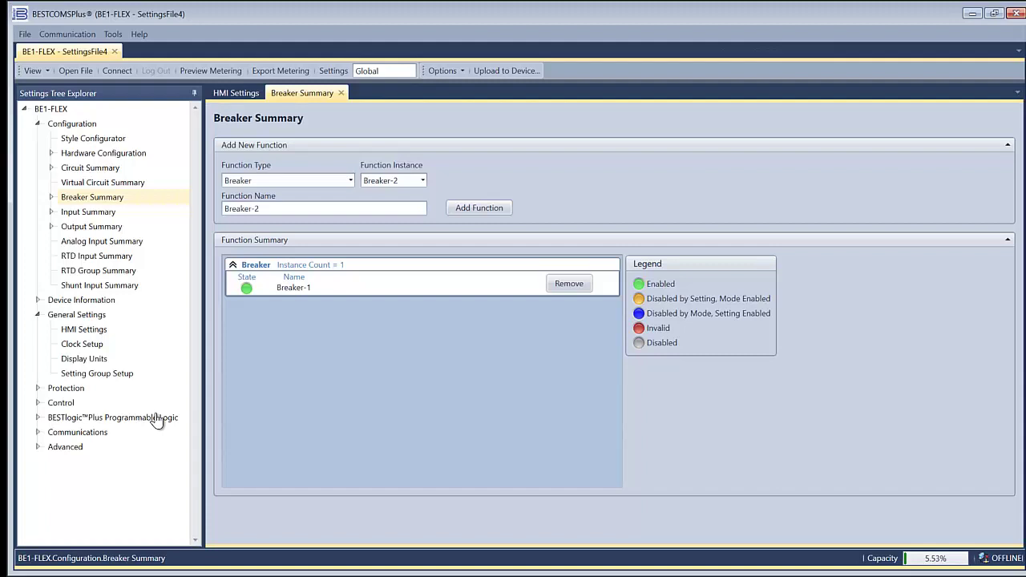
left_click(84, 331)
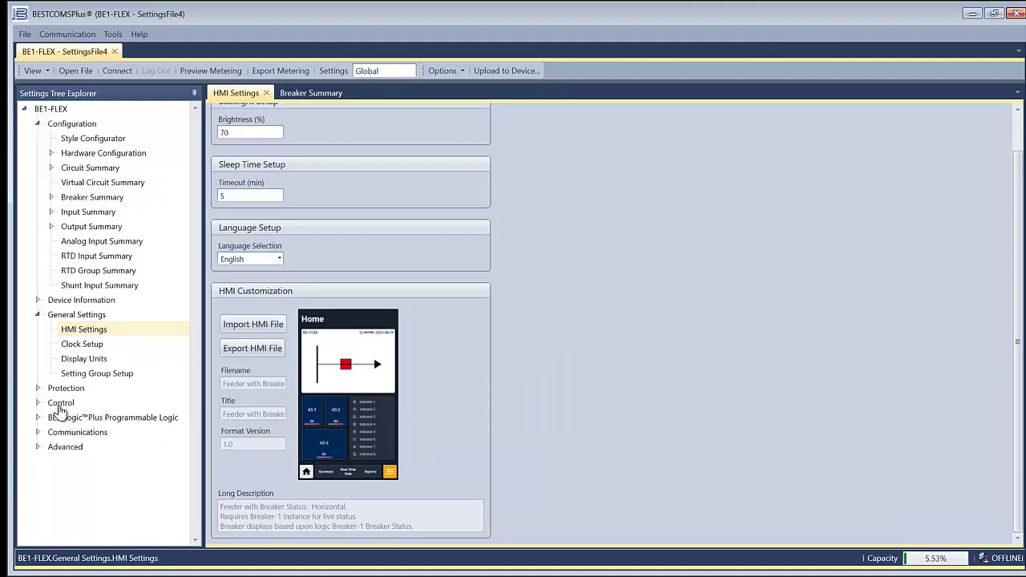
Add two Virtual Switch (43) functions, 43-1 and 43-2, in the Control Summary.
left_click(60, 404)
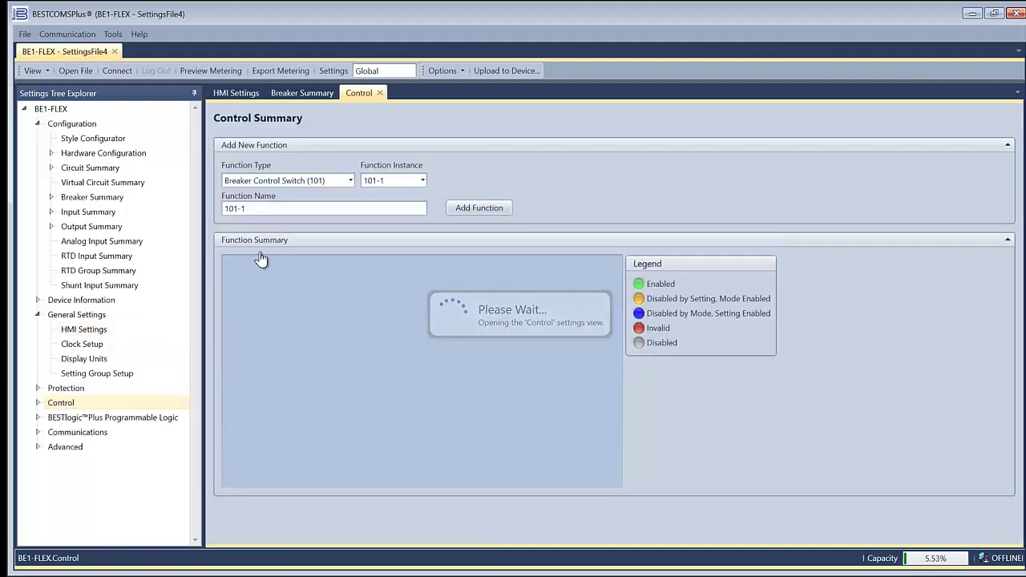
left_click(351, 181)
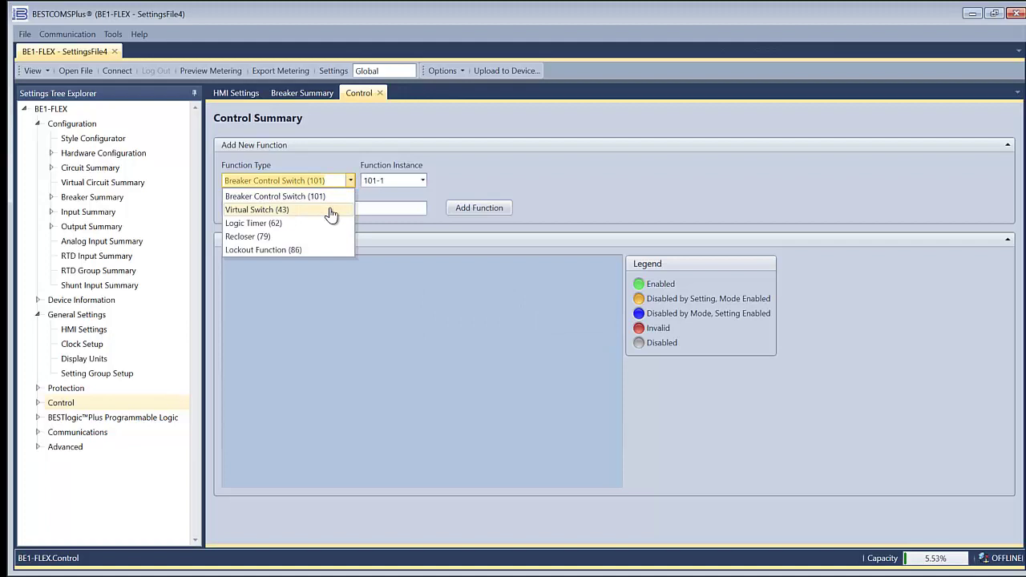
left_click(331, 210)
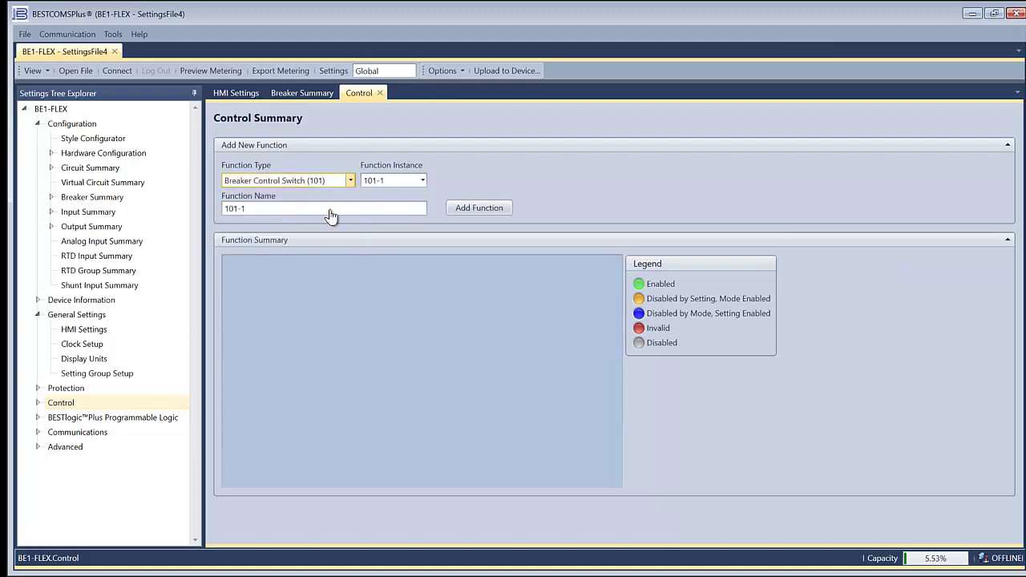
left_click(480, 210)
left_click(473, 210)
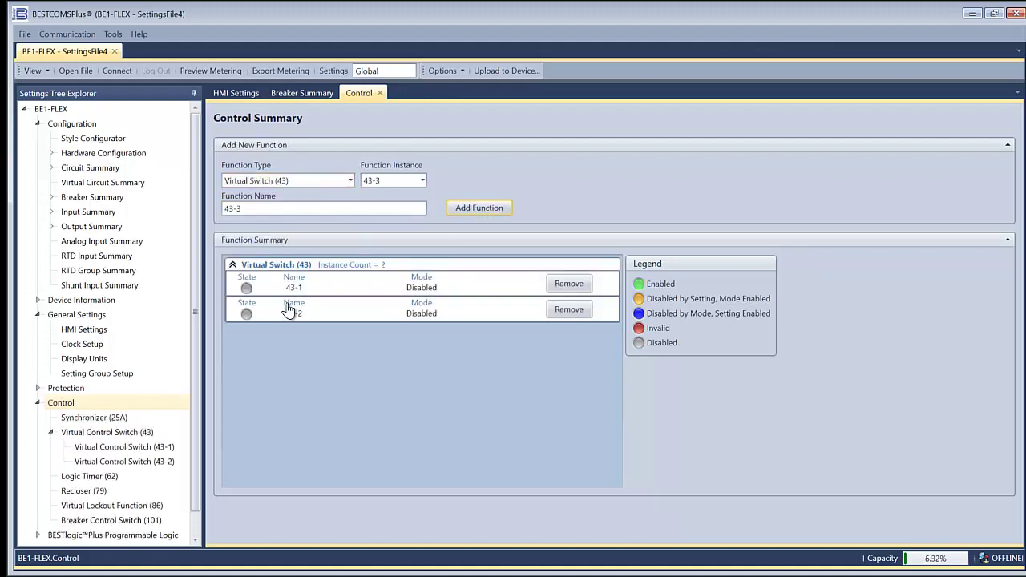
Set the mode of Virtual Control Switch 43-1 to Switch/Pulse and return to the HMI Settings.
double_click(249, 292)
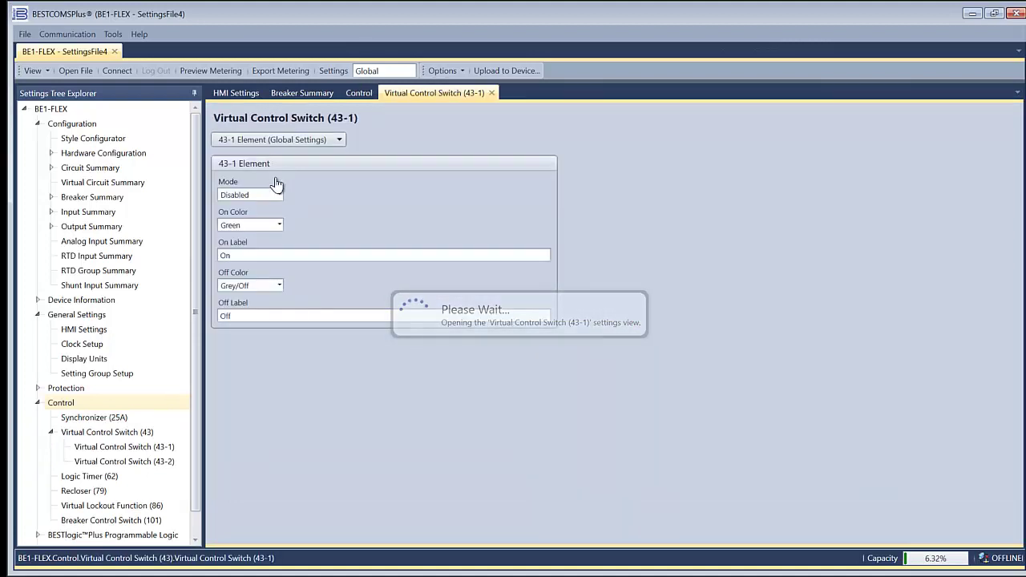
left_click(274, 199)
left_click(268, 220)
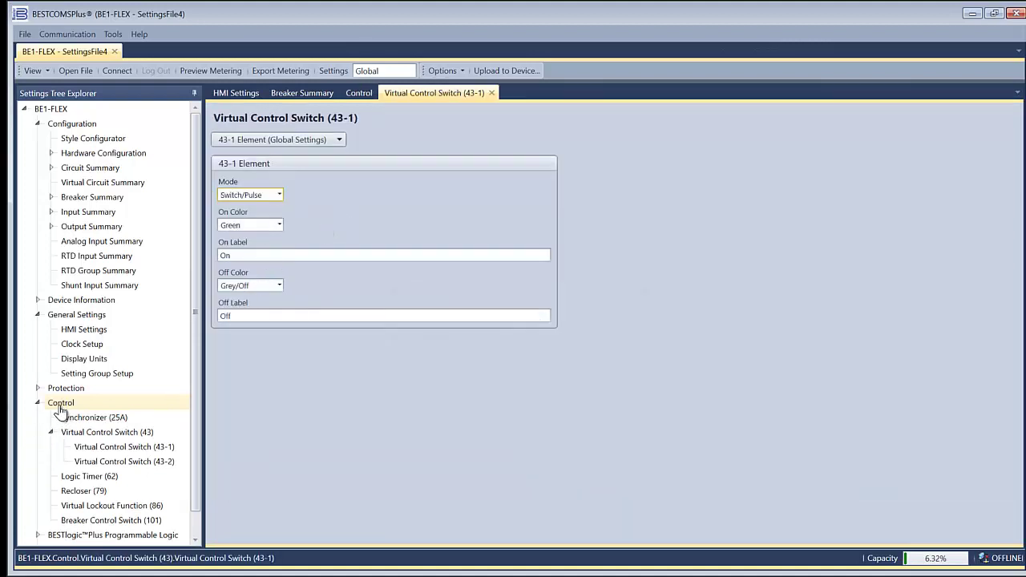
left_click(72, 336)
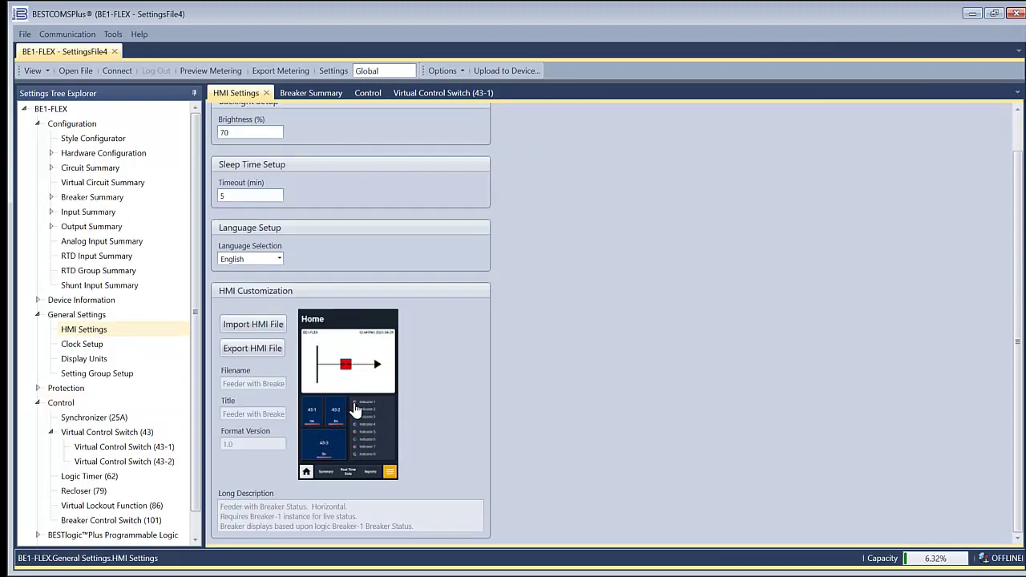
Examine the indicator list in the BESTlogicPlus Indicator Summary without saving the logic diagram changes, and return to the programmable logic.
left_click(86, 534)
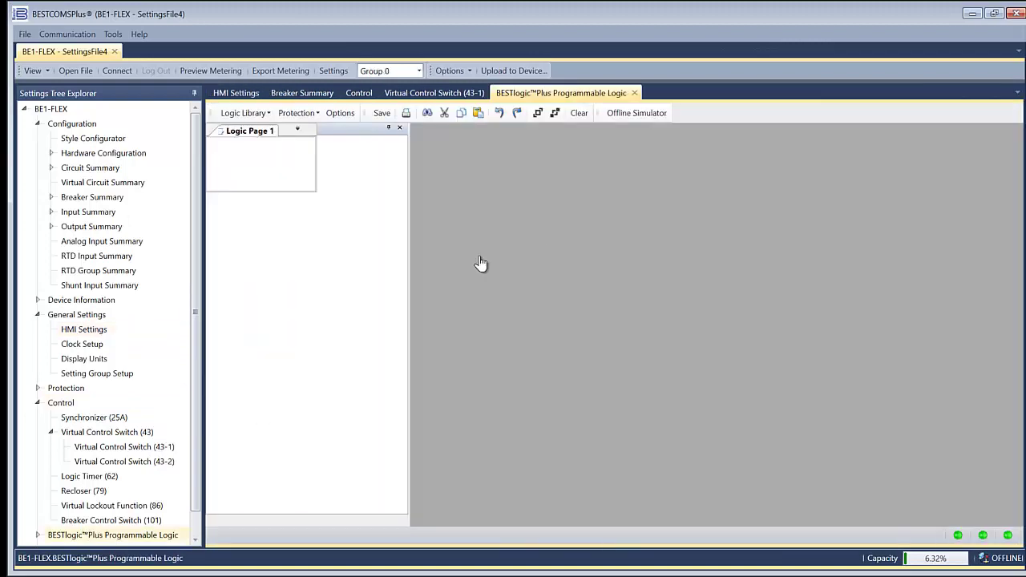
scroll(68, 489, "down", 2)
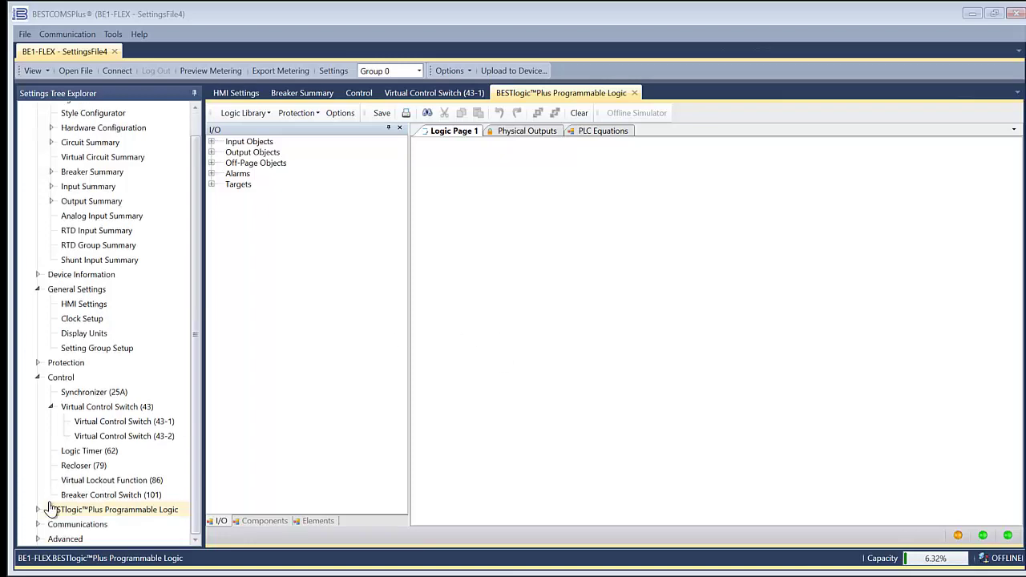
left_click(38, 510)
scroll(44, 489, "down", 2)
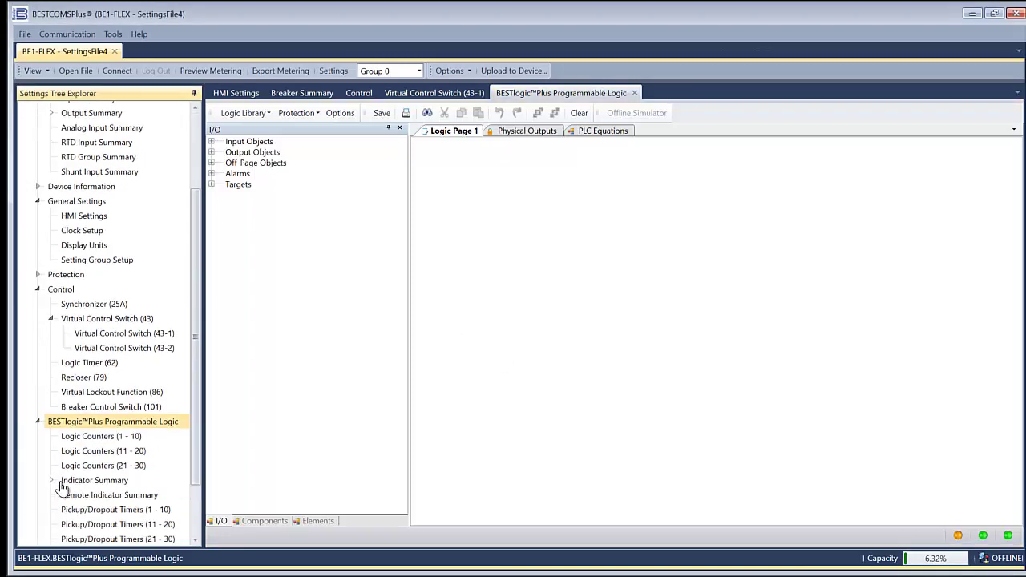
left_click(72, 481)
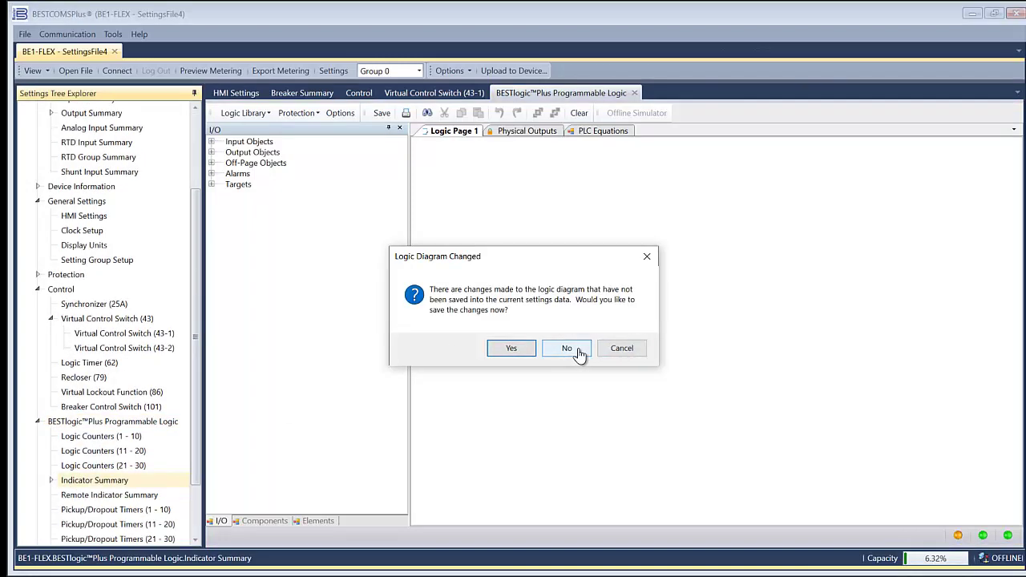
left_click(579, 352)
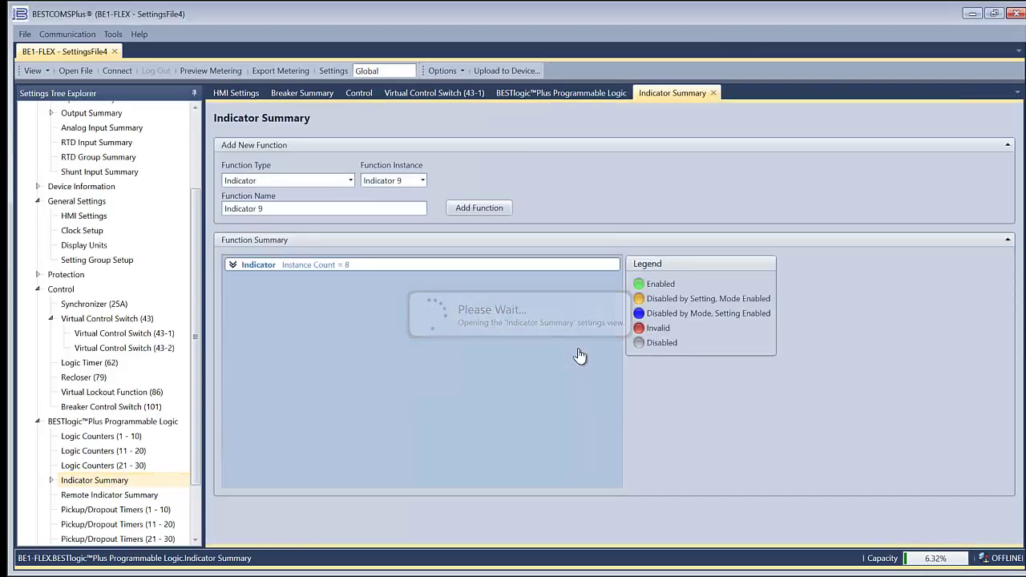
left_click(233, 265)
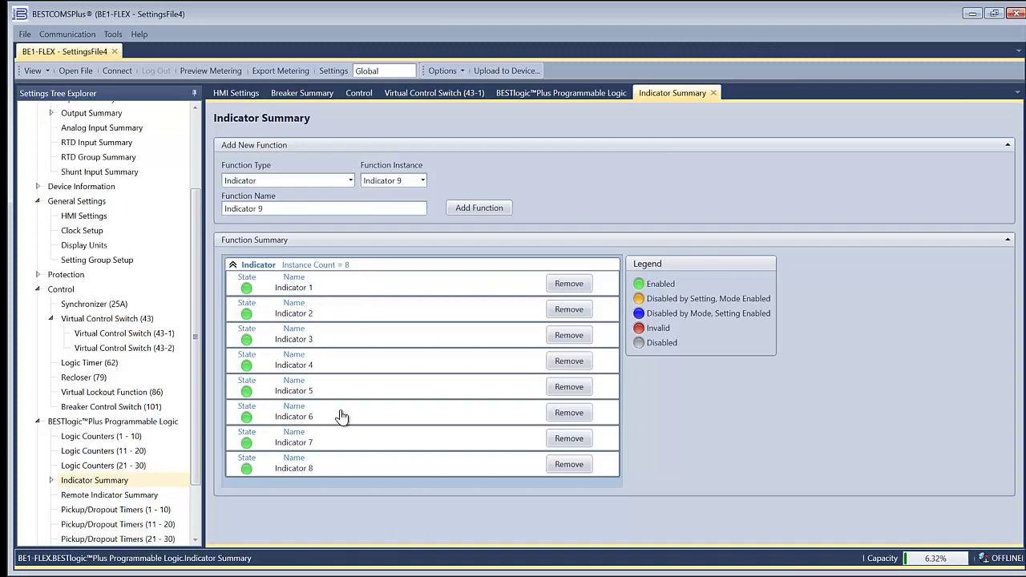
left_click(155, 425)
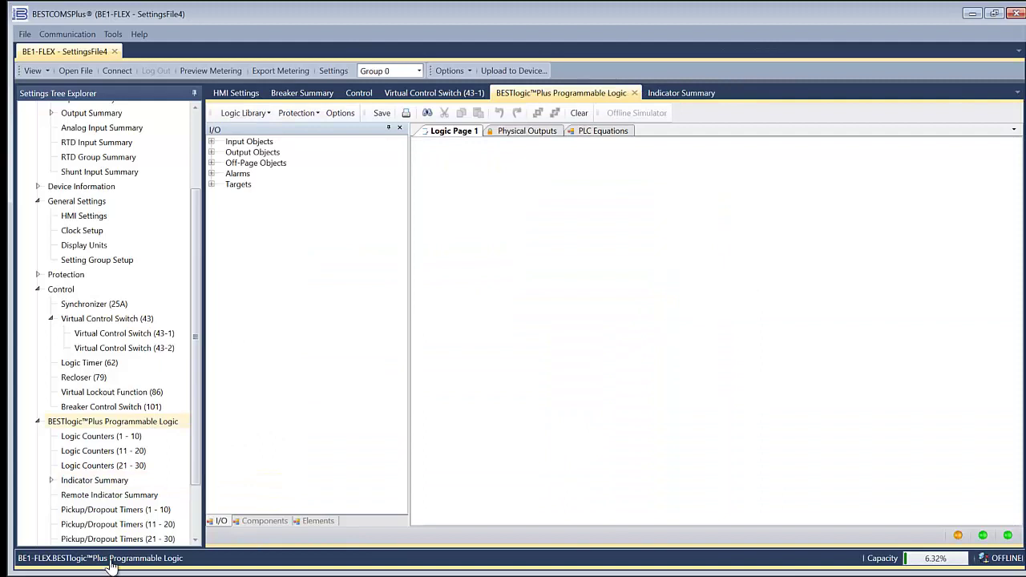
Set Indicator-1's On Color to Green and Off Color to Grey/Off without saving the logic diagram, and return to the HMI Settings.
left_click(51, 481)
left_click(106, 495)
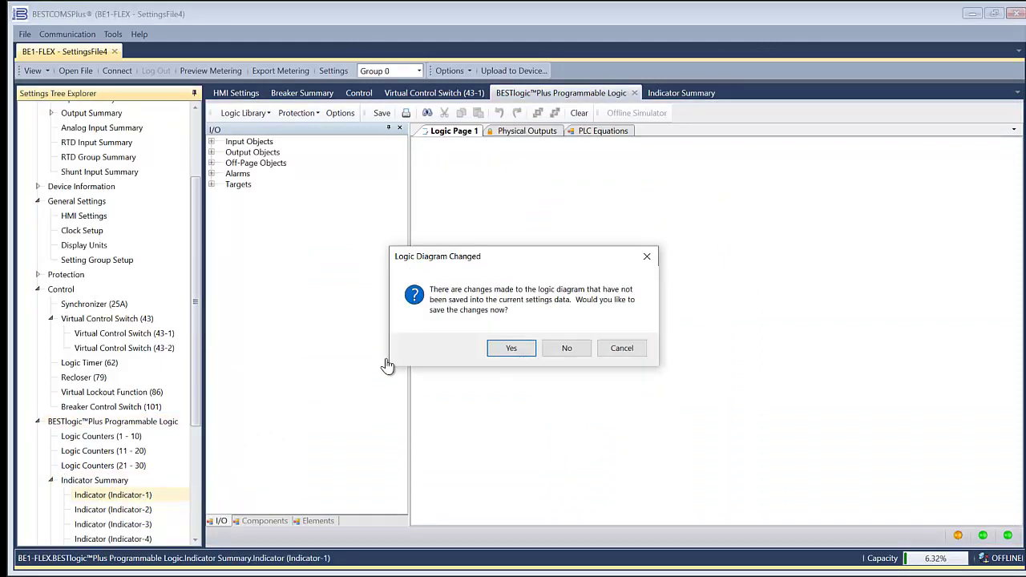
left_click(559, 348)
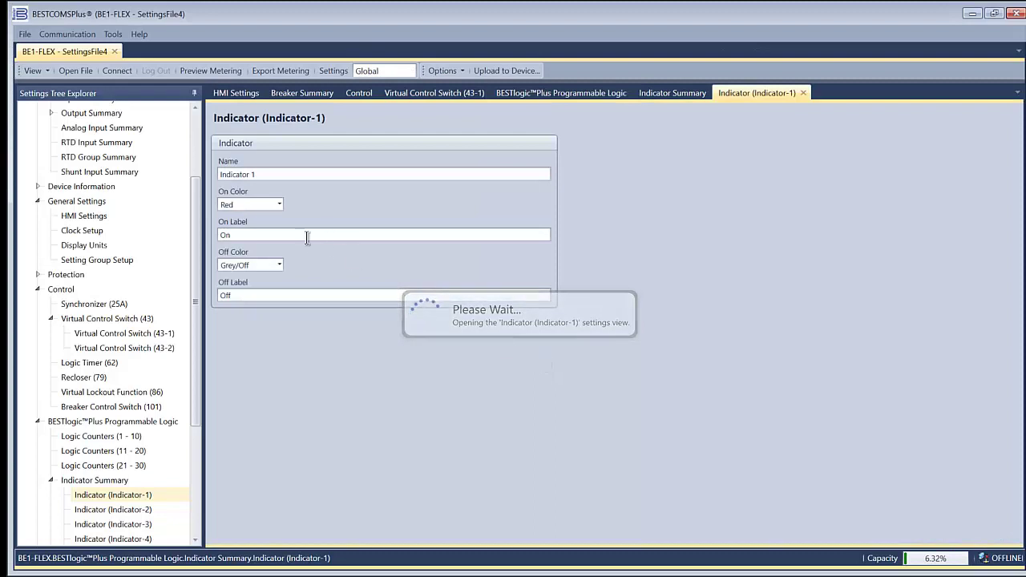
left_click(270, 210)
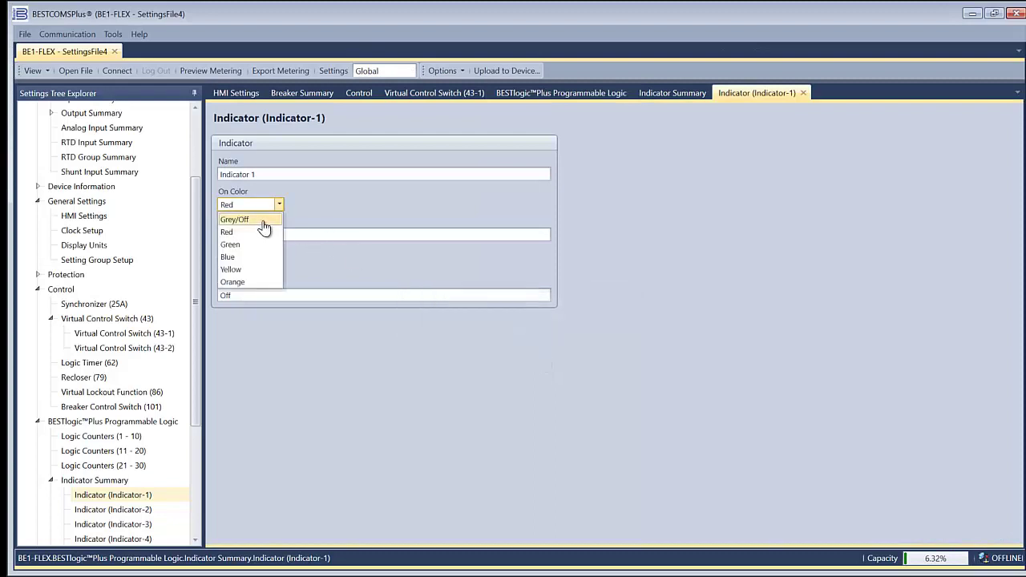
left_click(263, 245)
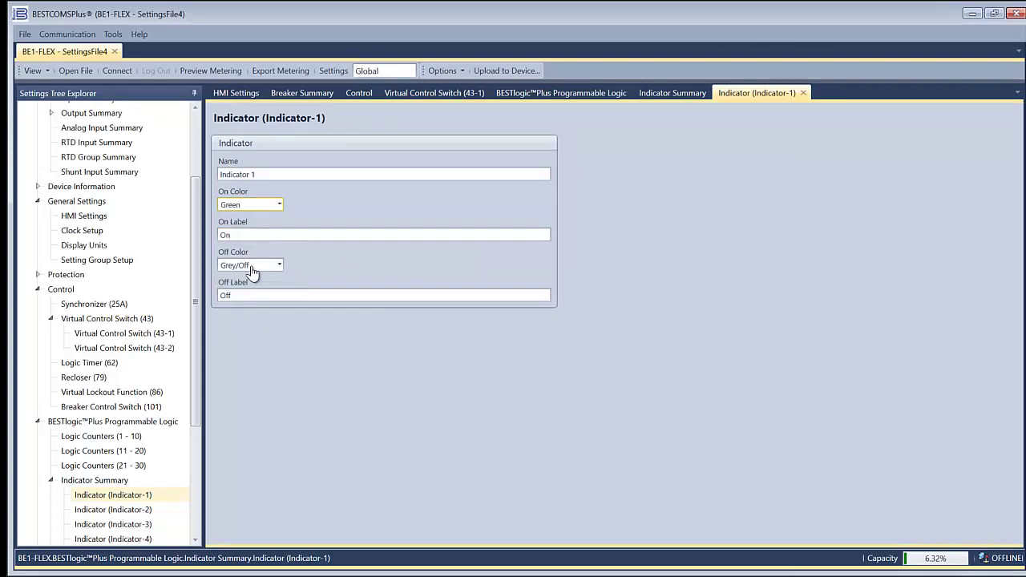
left_click(251, 267)
left_click(248, 280)
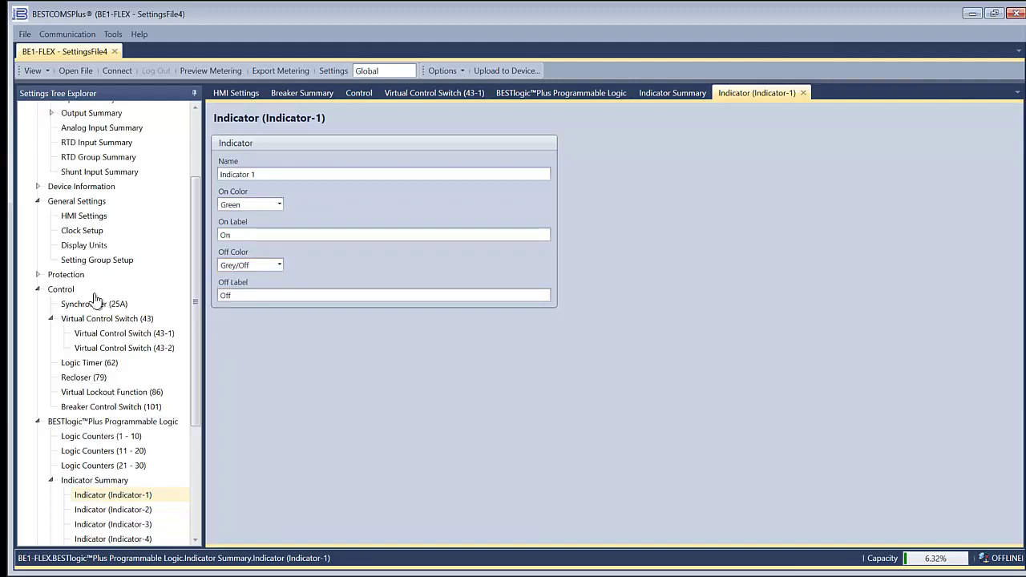
left_click(88, 217)
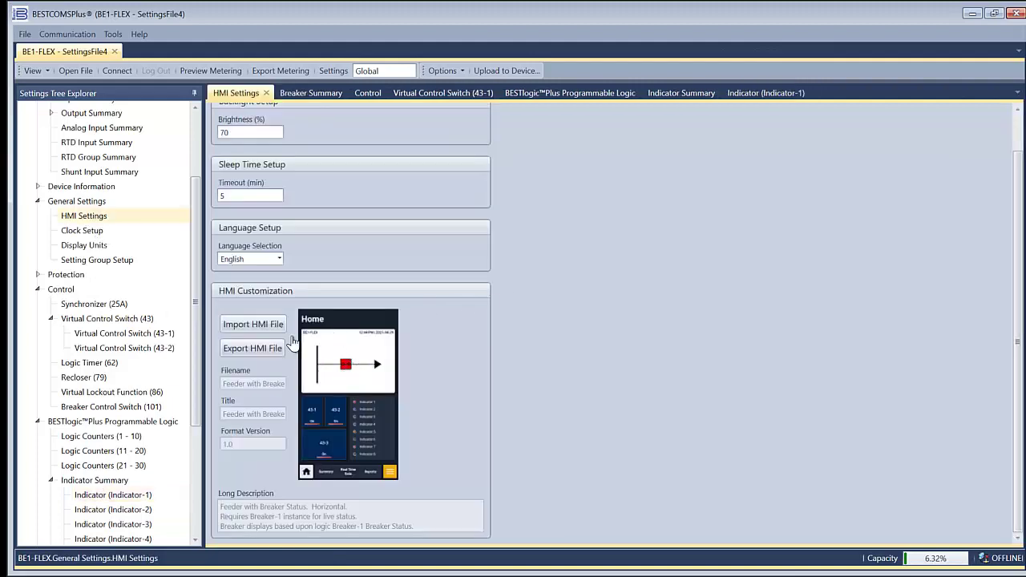